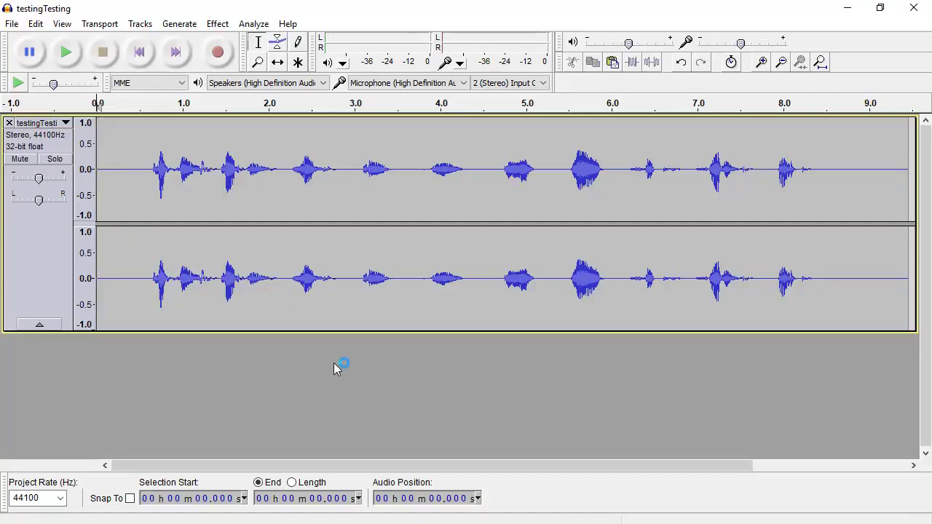
# Play the testingTesting recording briefly to hear it, then stop.
pyautogui.click(66, 57)
pyautogui.click(100, 58)
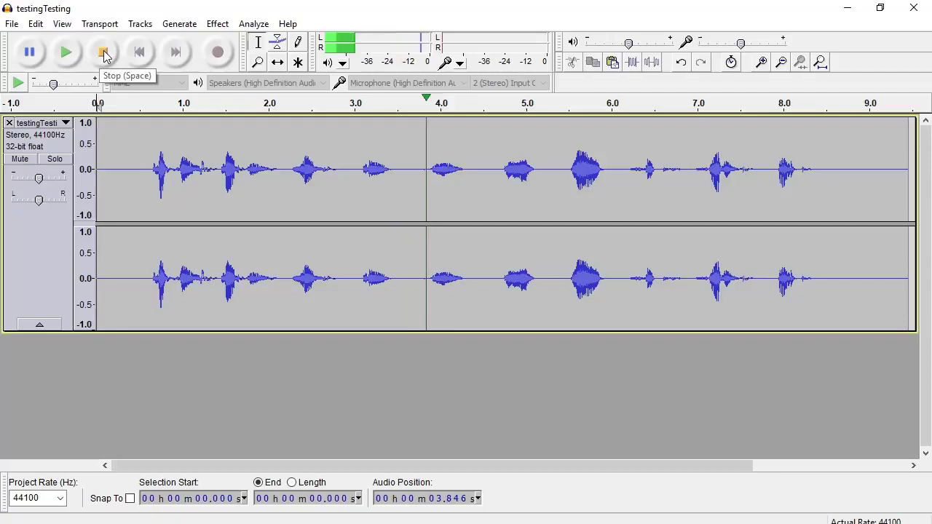
pyautogui.click(104, 56)
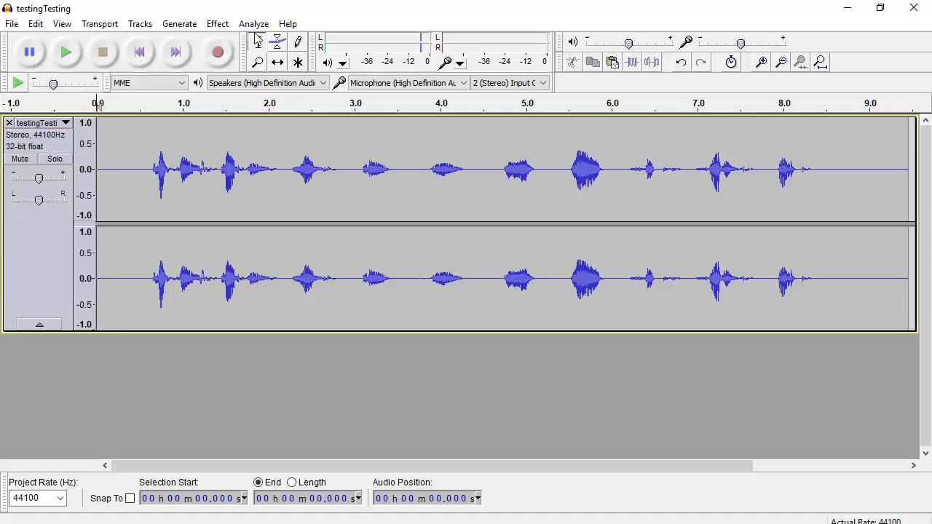
# Add envelope points near 0.6 s and 2.0 s and pull the start near silence for a fade-in, then play it back.
pyautogui.click(278, 44)
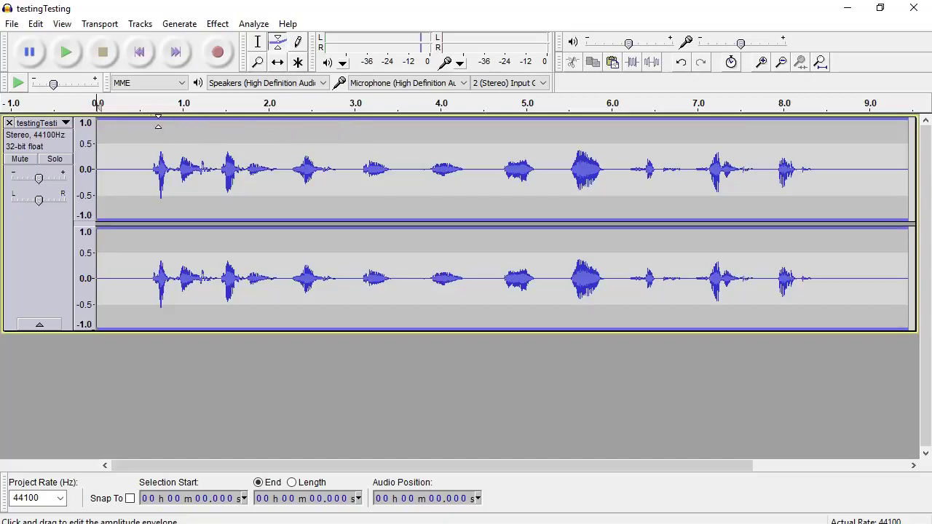
pyautogui.click(145, 127)
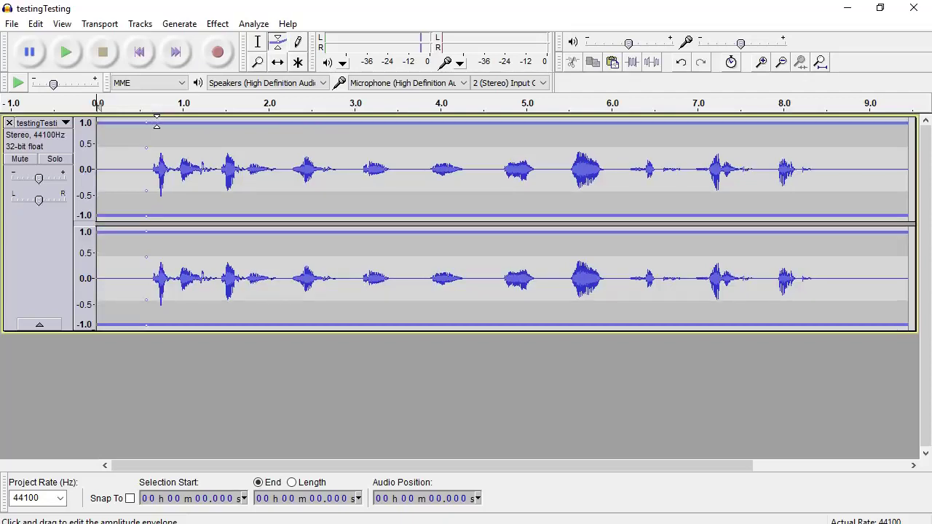
pyautogui.click(281, 128)
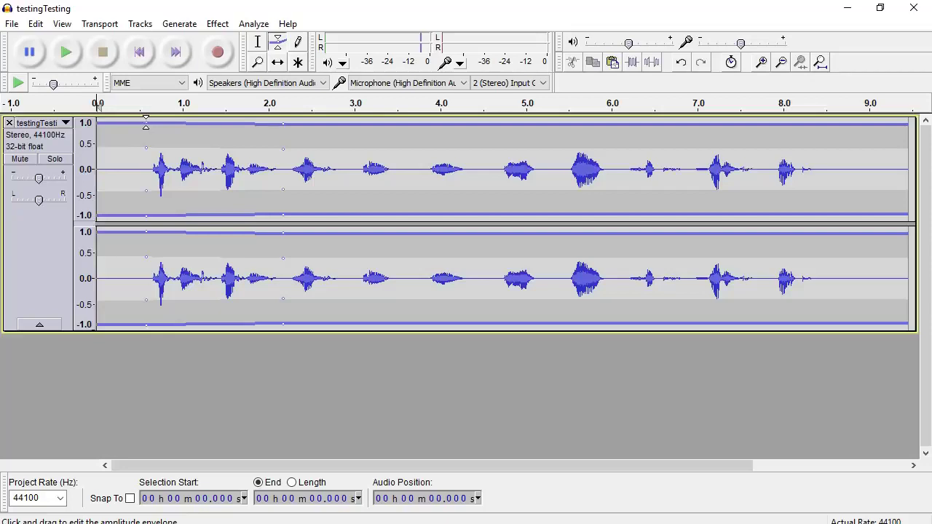
pyautogui.moveTo(145, 124); pyautogui.dragTo(144, 138)
pyautogui.moveTo(284, 125)
pyautogui.mouseDown()
pyautogui.moveTo(277, 149)
pyautogui.moveTo(273, 126)
pyautogui.mouseUp()
pyautogui.moveTo(144, 138); pyautogui.dragTo(154, 165)
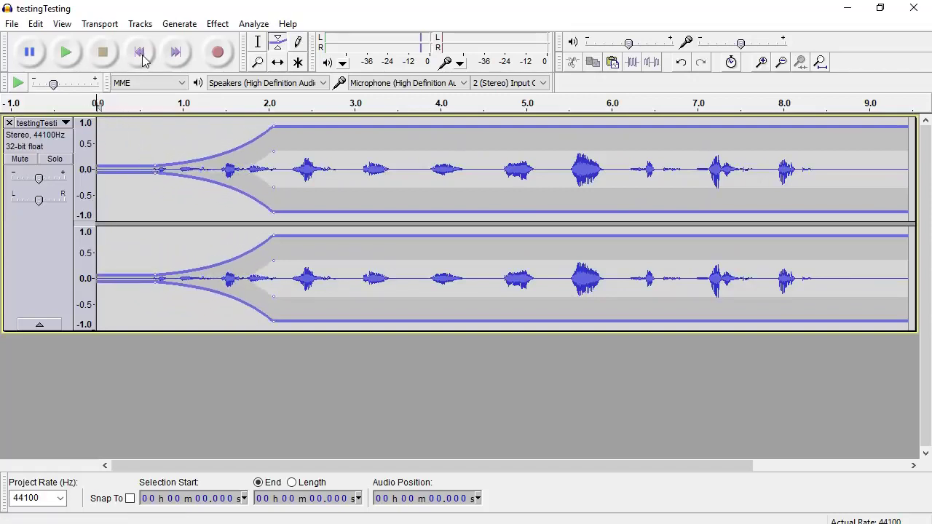
pyautogui.click(66, 53)
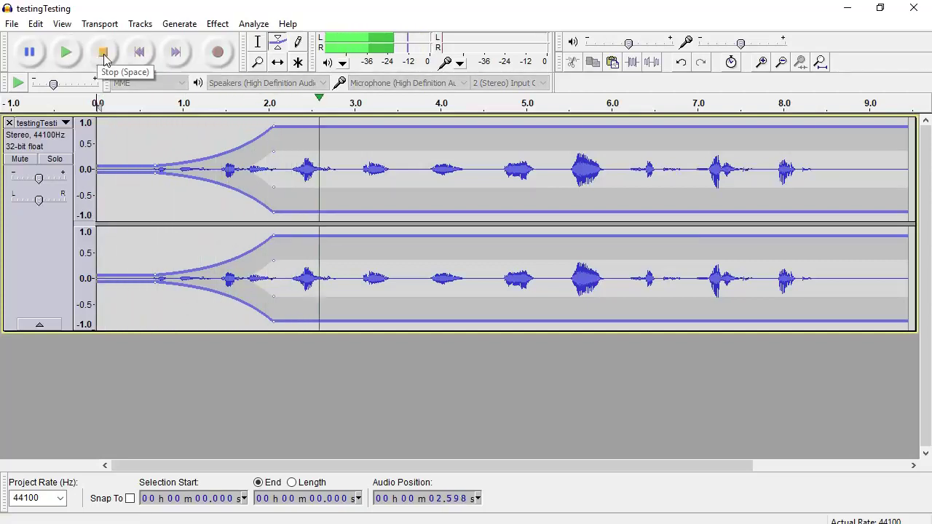
pyautogui.click(104, 57)
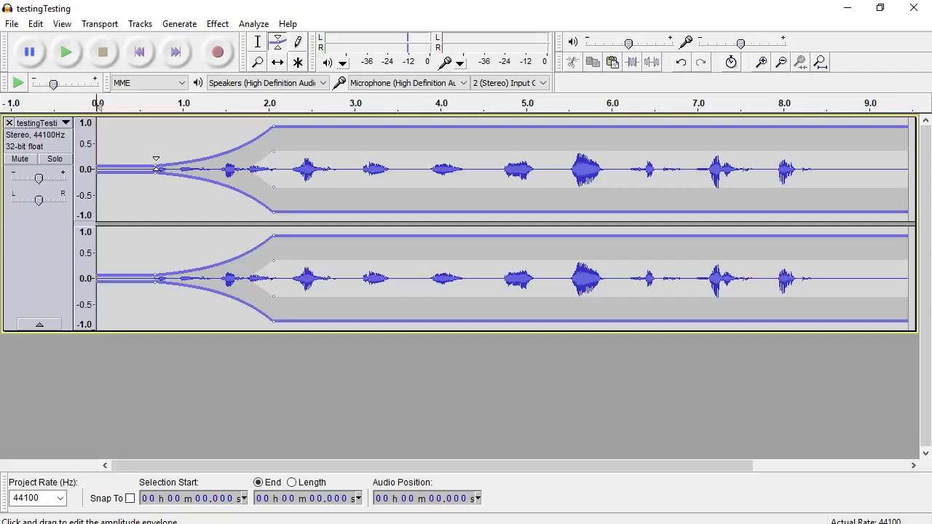
# Raise the start back to full volume and add envelope points near 3.0 s and 3.5 s.
pyautogui.moveTo(154, 156); pyautogui.dragTo(155, 124)
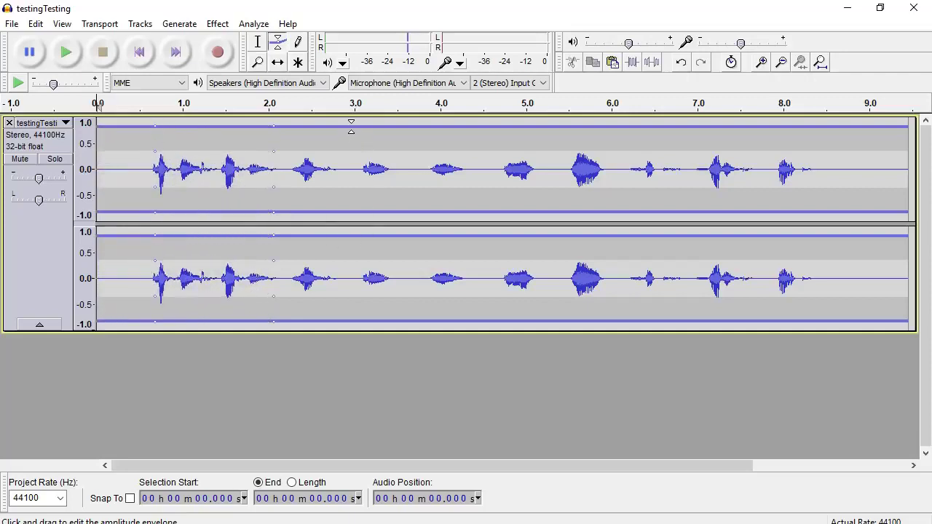
pyautogui.click(355, 128)
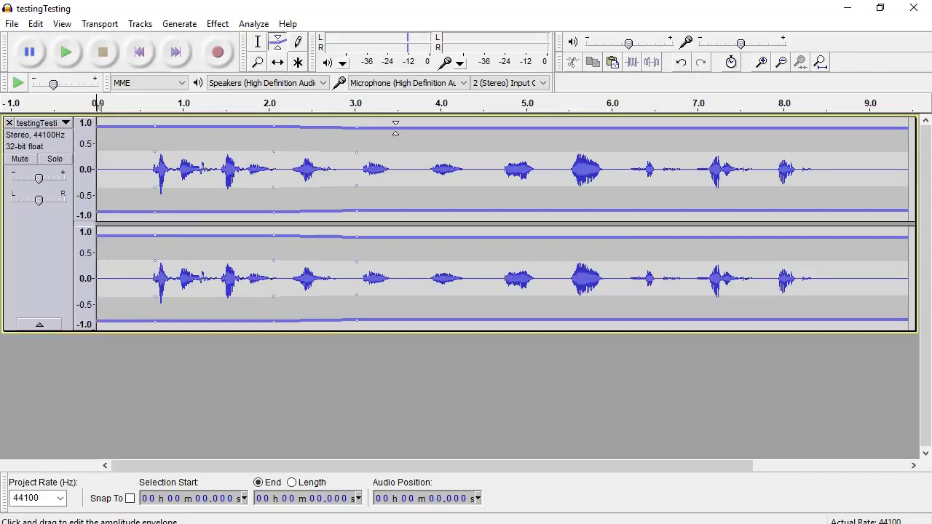
pyautogui.click(398, 129)
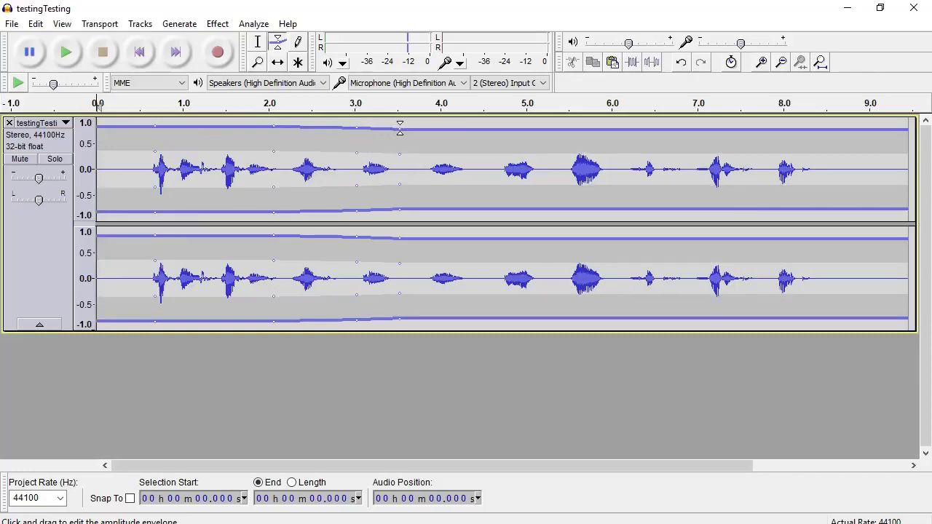
pyautogui.moveTo(400, 129); pyautogui.dragTo(400, 129)
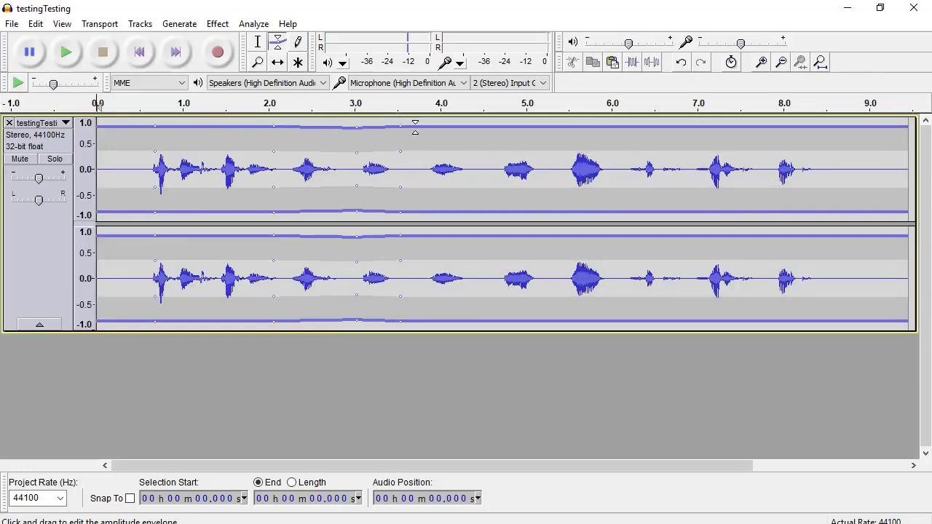
# Bound the dip with points near 2.85 s and 3.7 s and lower the stretch to about half volume.
pyautogui.click(415, 127)
pyautogui.click(342, 126)
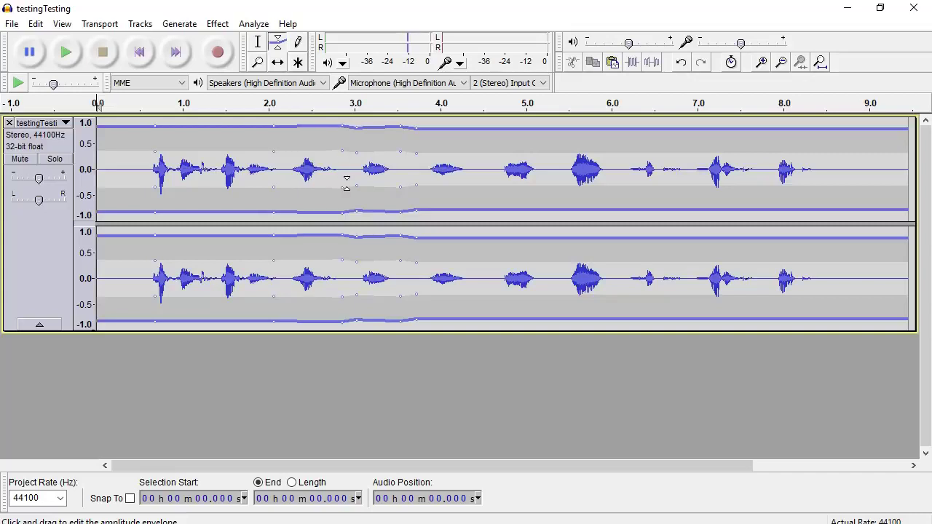
pyautogui.moveTo(356, 129)
pyautogui.mouseDown()
pyautogui.moveTo(356, 140)
pyautogui.moveTo(401, 137)
pyautogui.moveTo(356, 145)
pyautogui.mouseUp()
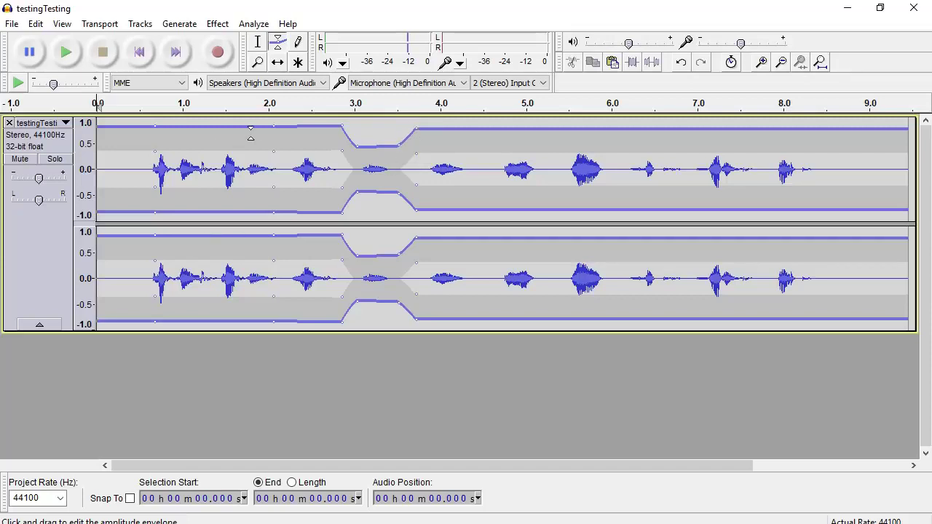
pyautogui.moveTo(270, 127)
pyautogui.mouseDown()
pyautogui.moveTo(271, 144)
pyautogui.moveTo(271, 127)
pyautogui.mouseUp()
pyautogui.moveTo(355, 146); pyautogui.dragTo(411, 146)
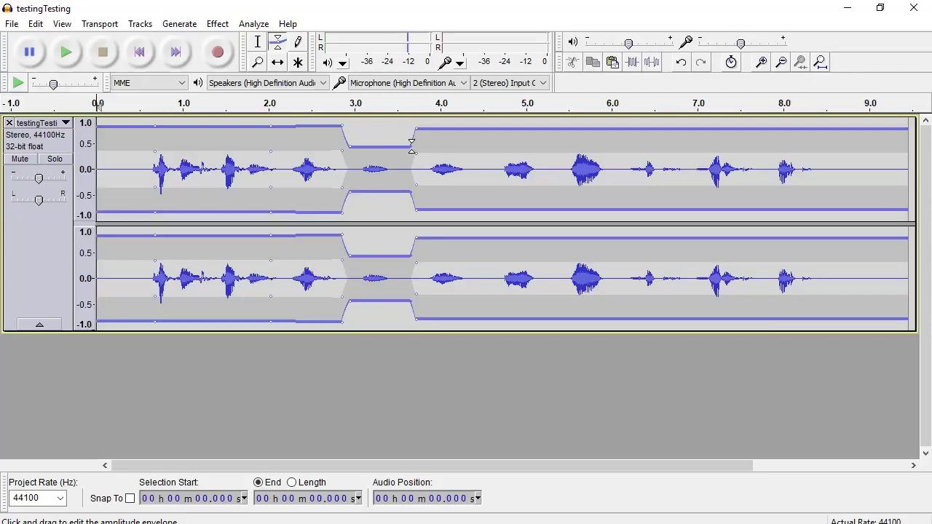
# Listen to the dip, widen its leading slope and remove stray envelope points before it.
pyautogui.click(228, 109)
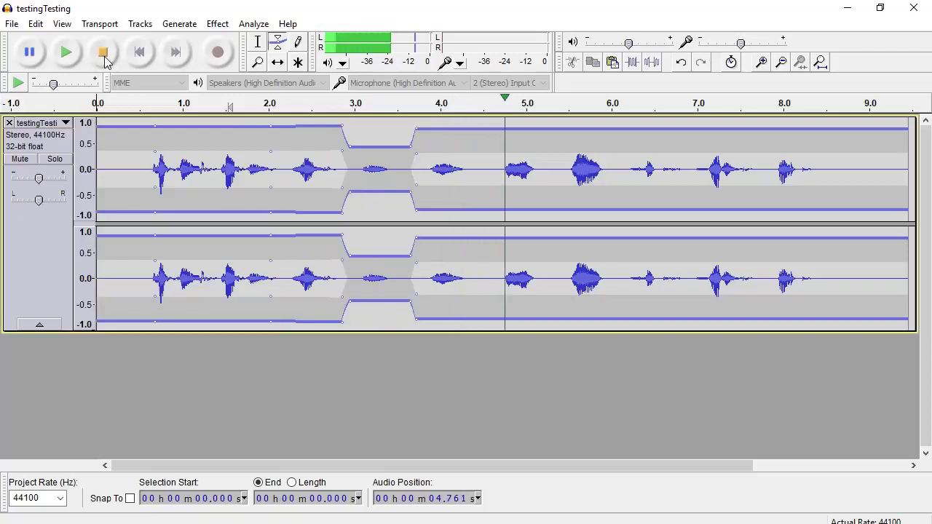
pyautogui.click(104, 58)
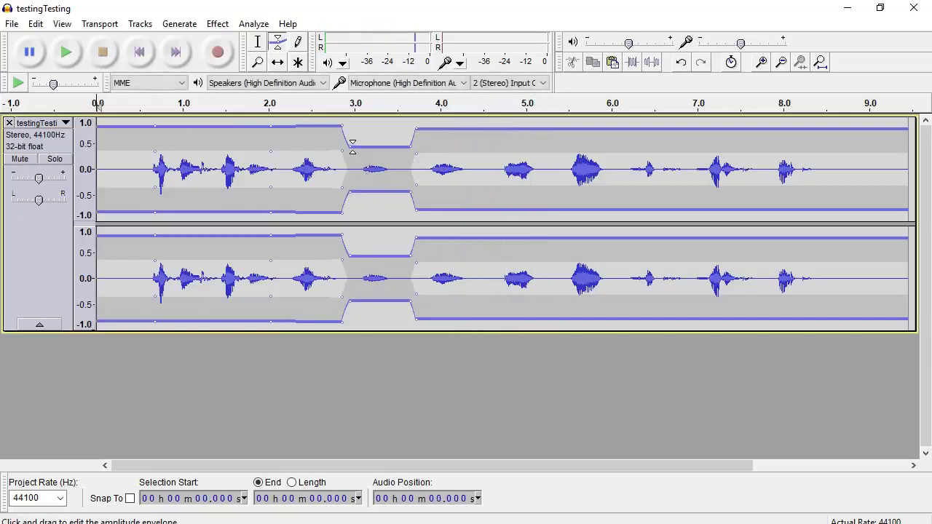
pyautogui.moveTo(351, 143); pyautogui.dragTo(369, 144)
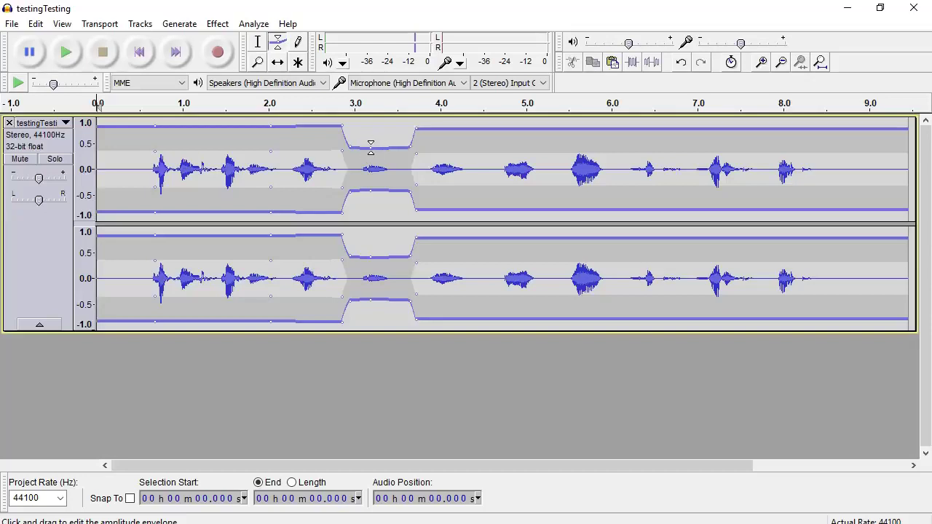
pyautogui.moveTo(370, 146); pyautogui.dragTo(373, 103)
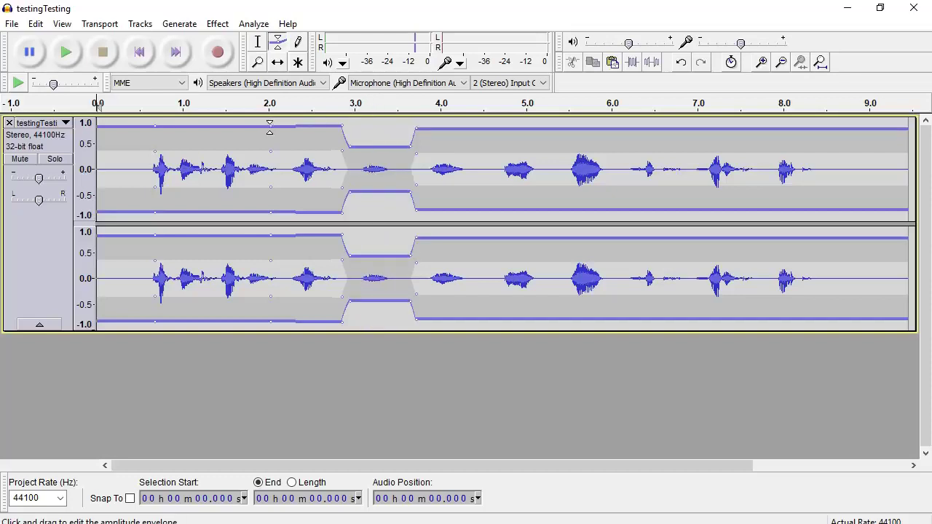
pyautogui.moveTo(269, 123); pyautogui.dragTo(277, 106)
pyautogui.moveTo(154, 126); pyautogui.dragTo(156, 104)
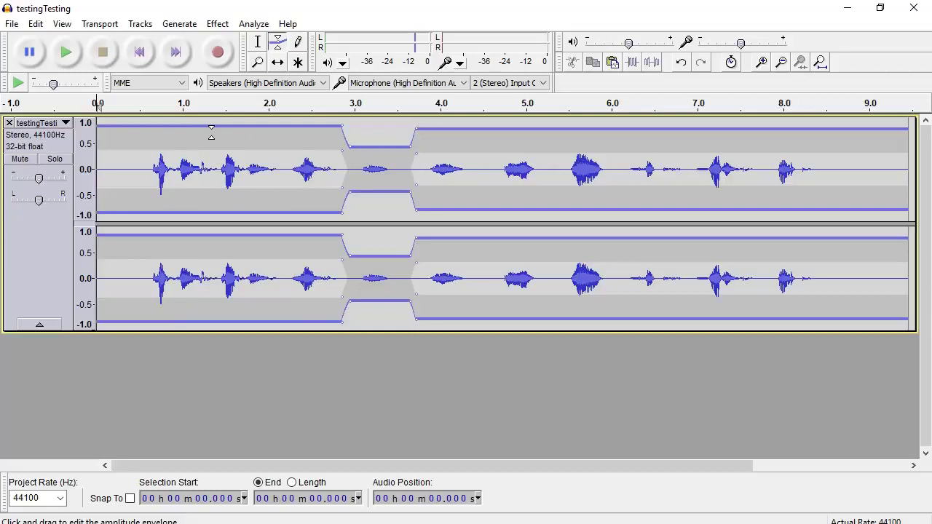
# Lower both sides of the dip, replay it, and lengthen the ramp back to full by about 4 s.
pyautogui.moveTo(349, 145); pyautogui.dragTo(350, 155)
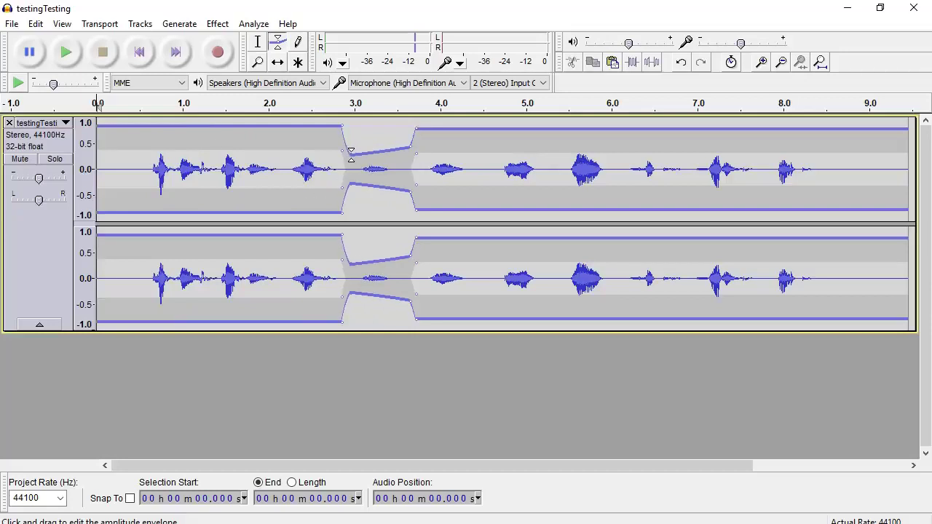
pyautogui.moveTo(410, 147); pyautogui.dragTo(409, 156)
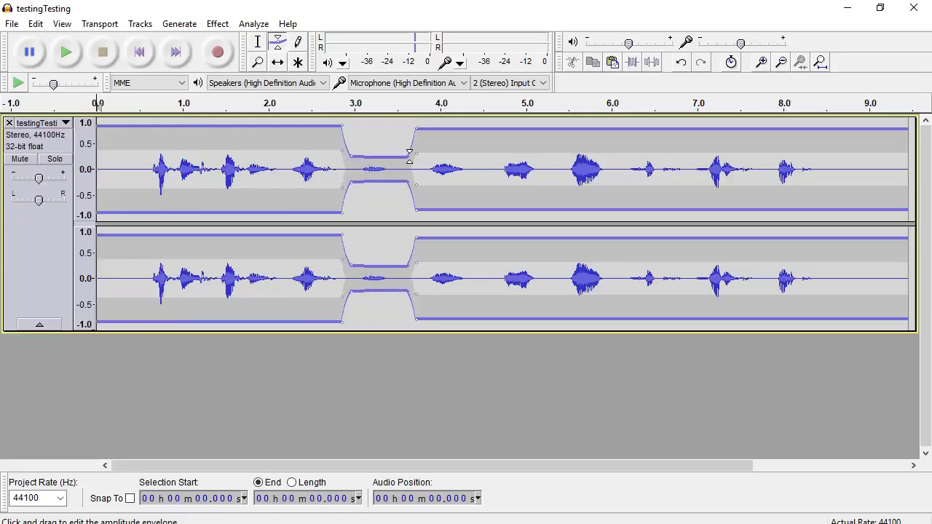
pyautogui.click(246, 106)
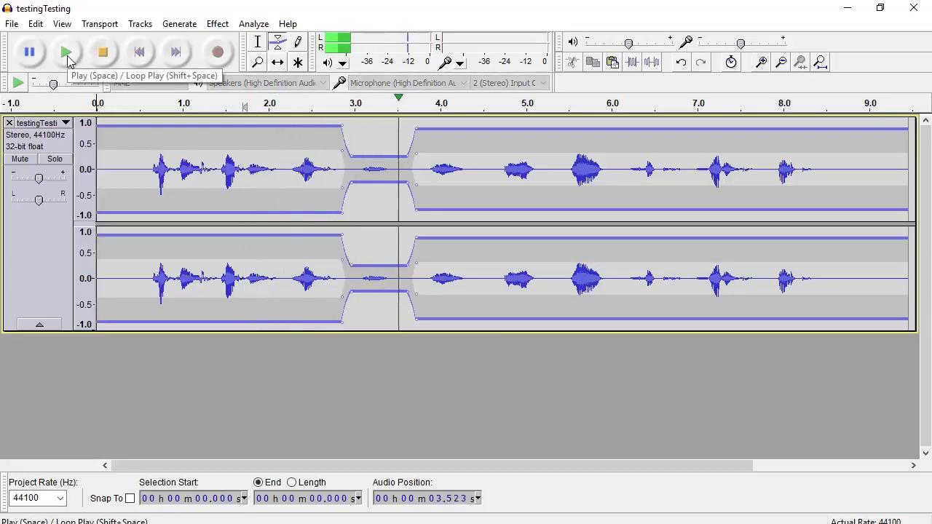
pyautogui.click(103, 55)
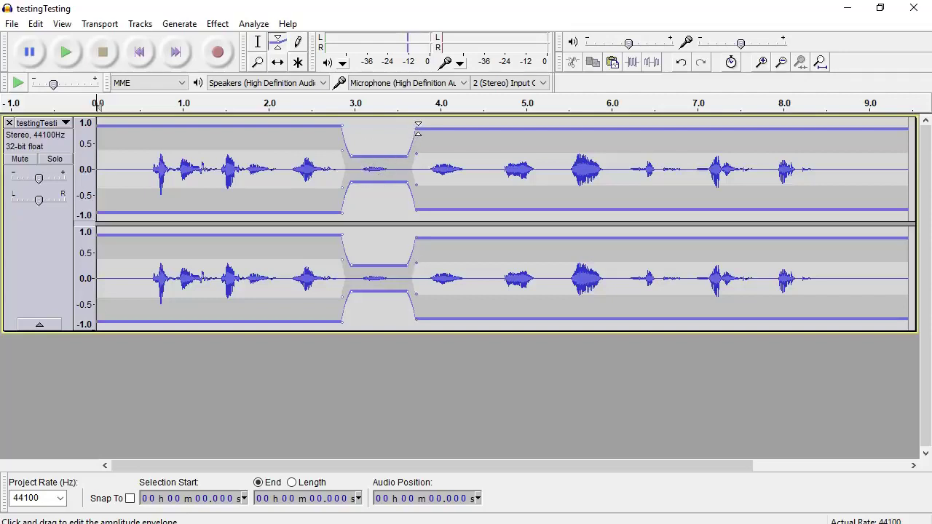
pyautogui.moveTo(418, 129)
pyautogui.mouseDown()
pyautogui.moveTo(488, 125)
pyautogui.moveTo(435, 124)
pyautogui.mouseUp()
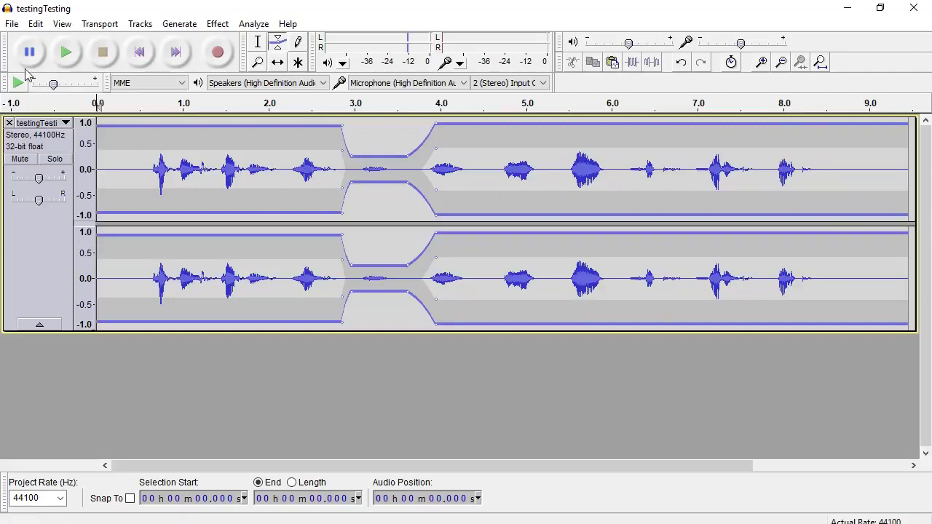
# Close the testingTesting project without saving changes.
pyautogui.click(12, 24)
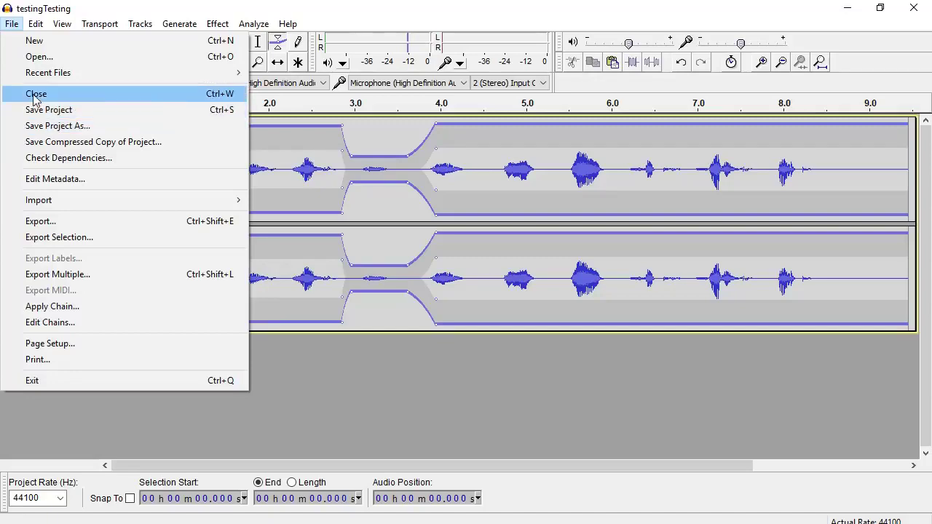
pyautogui.click(35, 94)
pyautogui.click(472, 321)
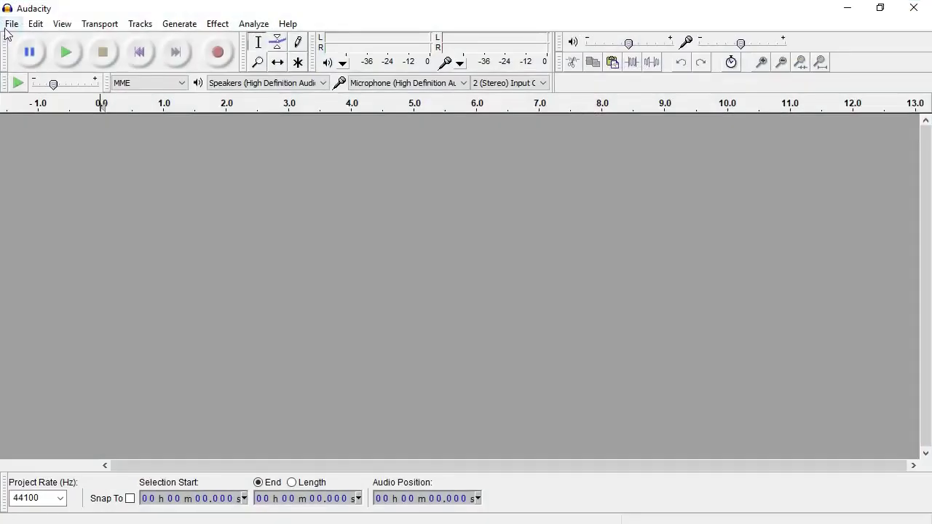
# Open the fireTrucksStreet recording and play it briefly before stopping.
pyautogui.click(12, 24)
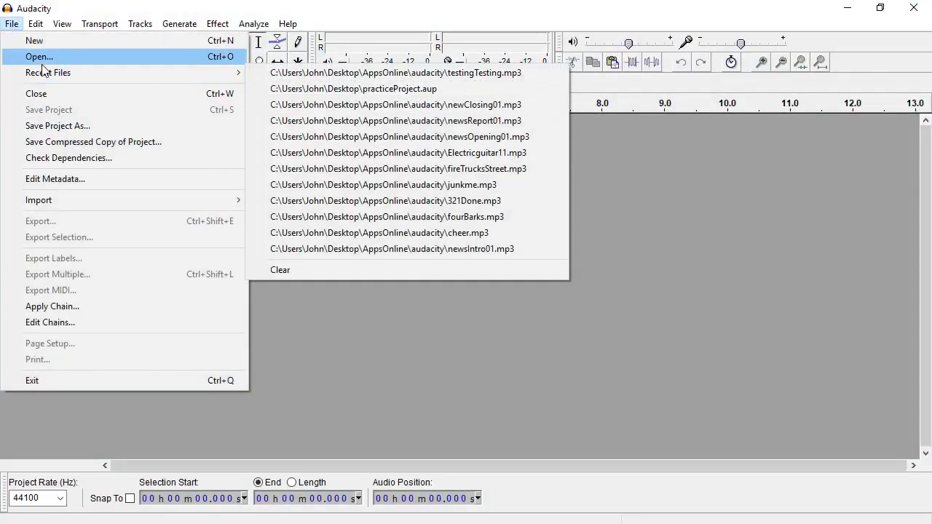
pyautogui.click(39, 58)
pyautogui.scroll(-1, 153, 216)
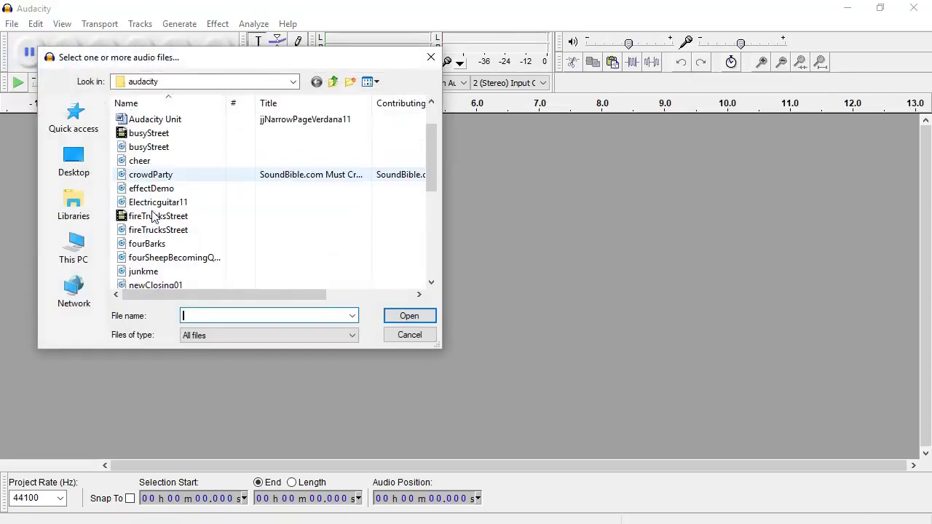
pyautogui.doubleClick(126, 232)
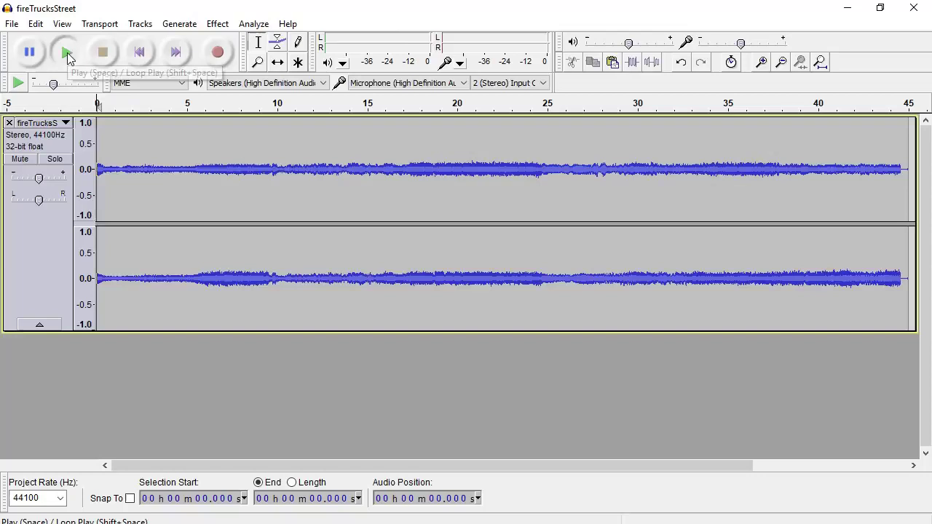
pyautogui.click(67, 52)
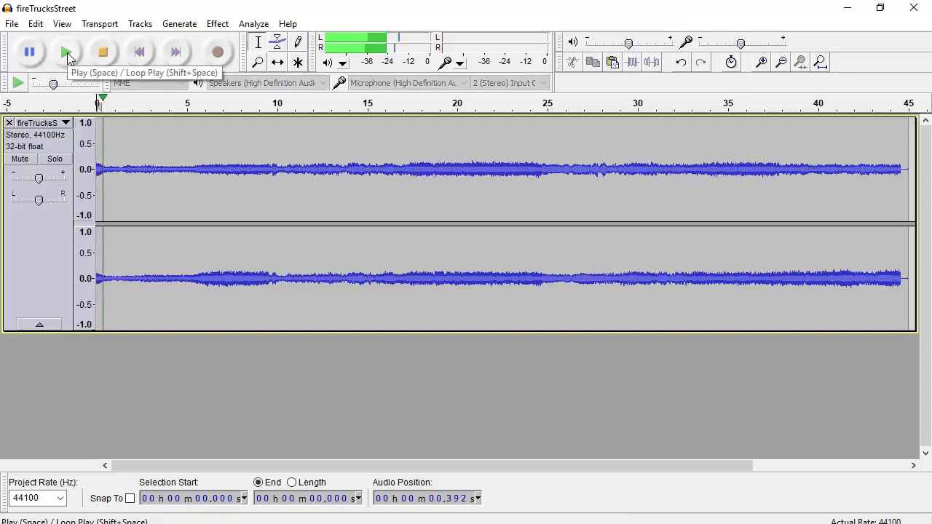
pyautogui.click(104, 54)
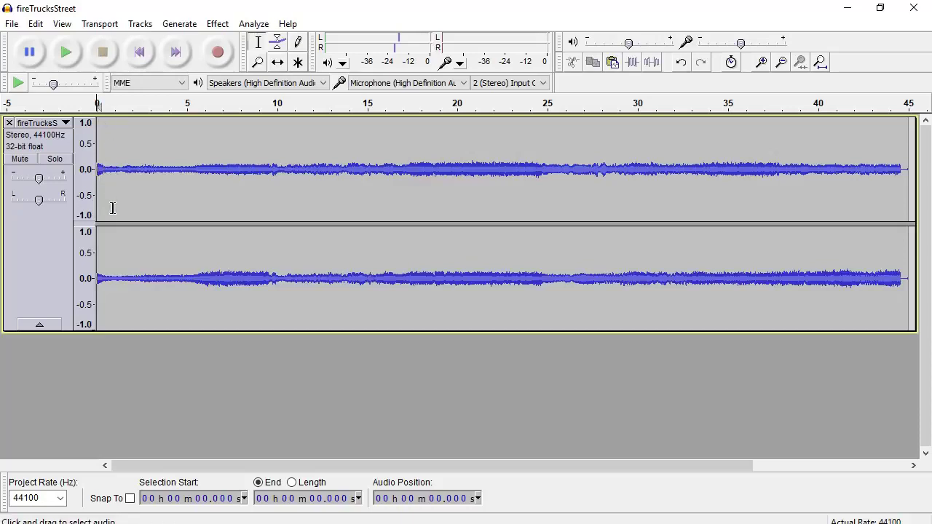
# Add envelope points at 0 s, 5 s and 36 s, dropping the start and end to silence.
pyautogui.click(277, 43)
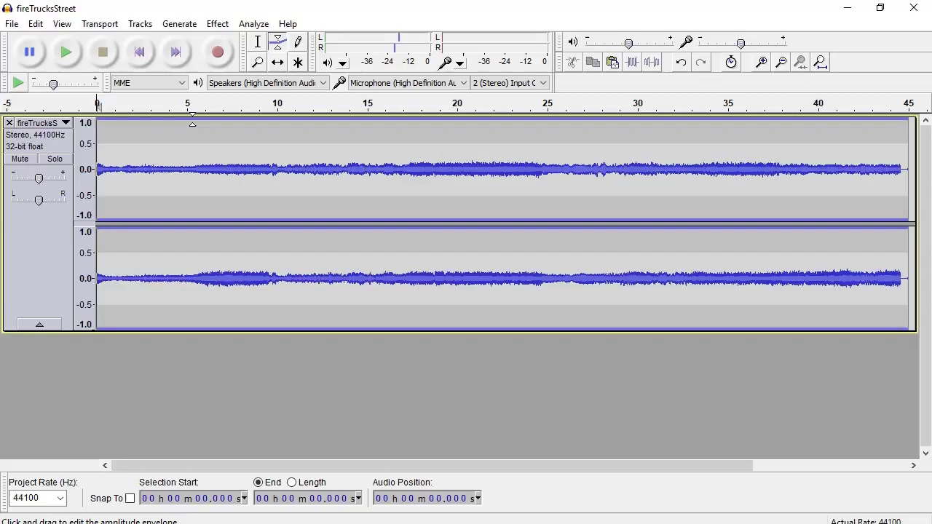
pyautogui.click(192, 122)
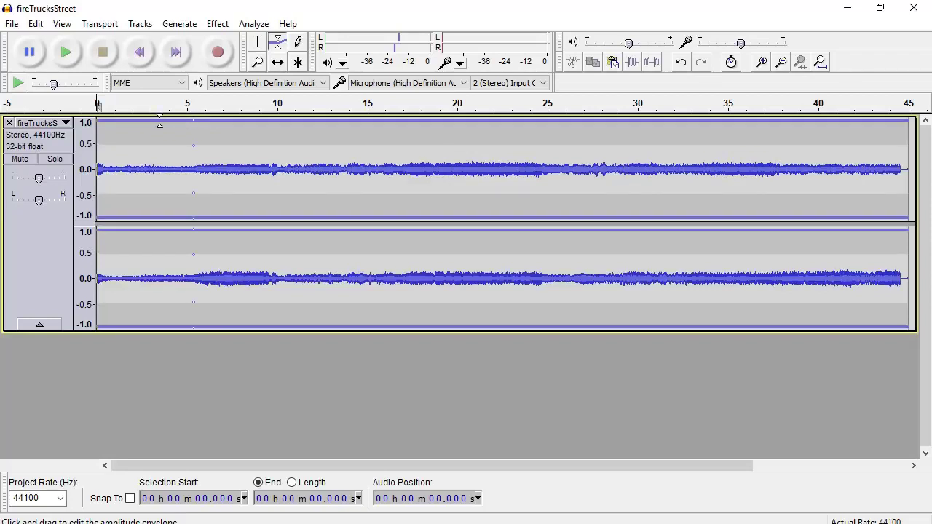
pyautogui.click(98, 124)
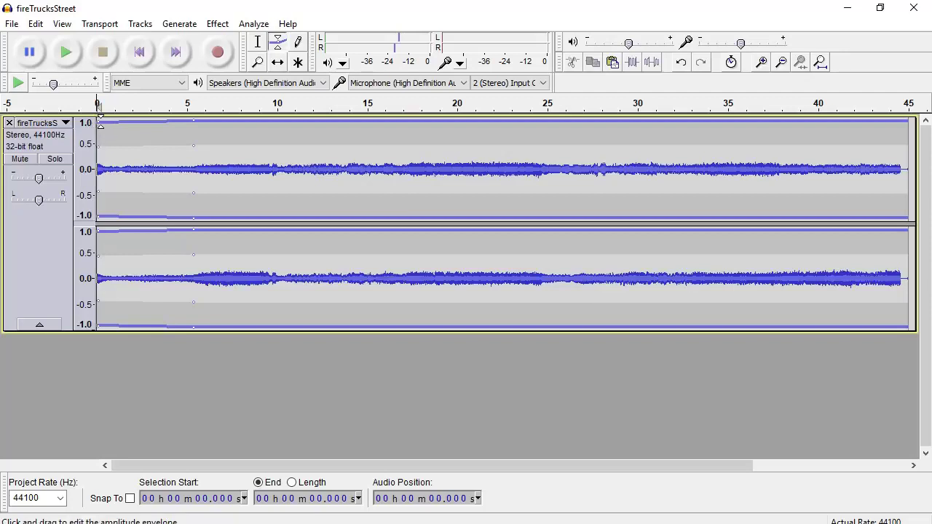
pyautogui.moveTo(98, 125); pyautogui.dragTo(95, 164)
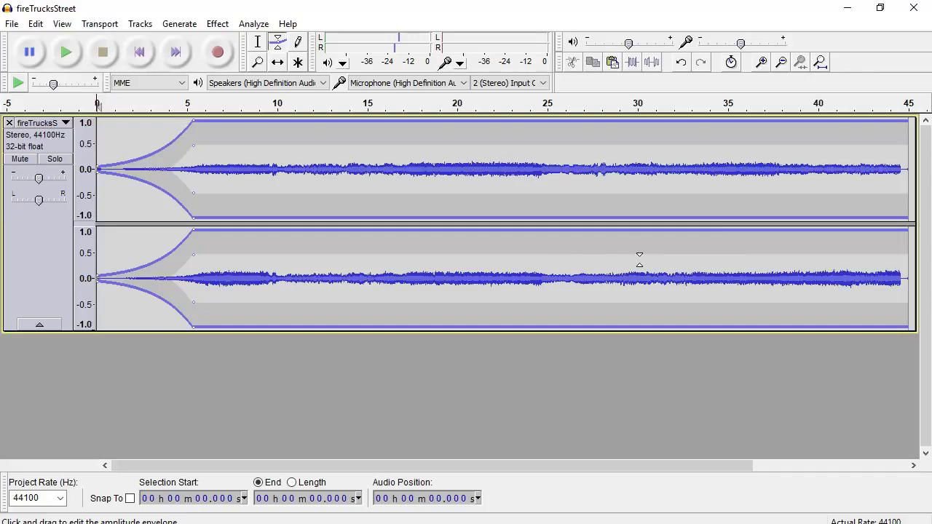
pyautogui.click(746, 121)
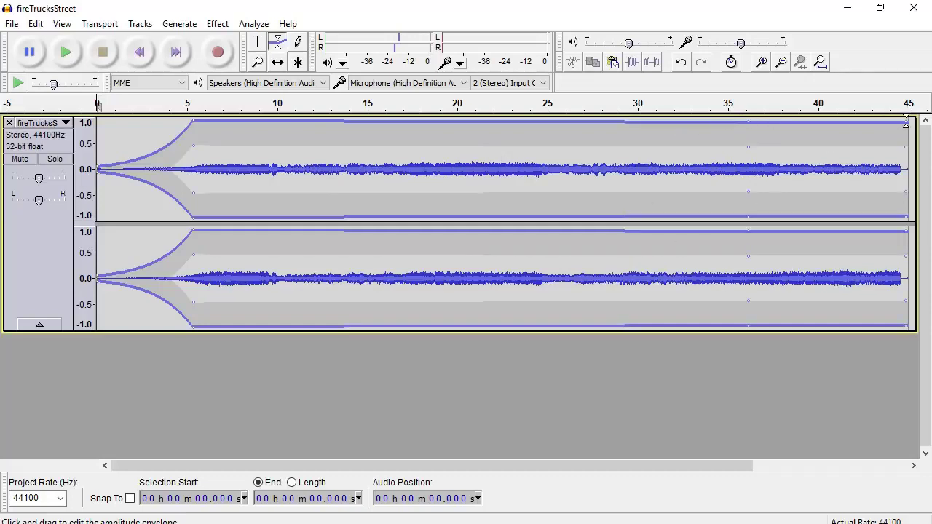
pyautogui.moveTo(906, 121); pyautogui.dragTo(906, 167)
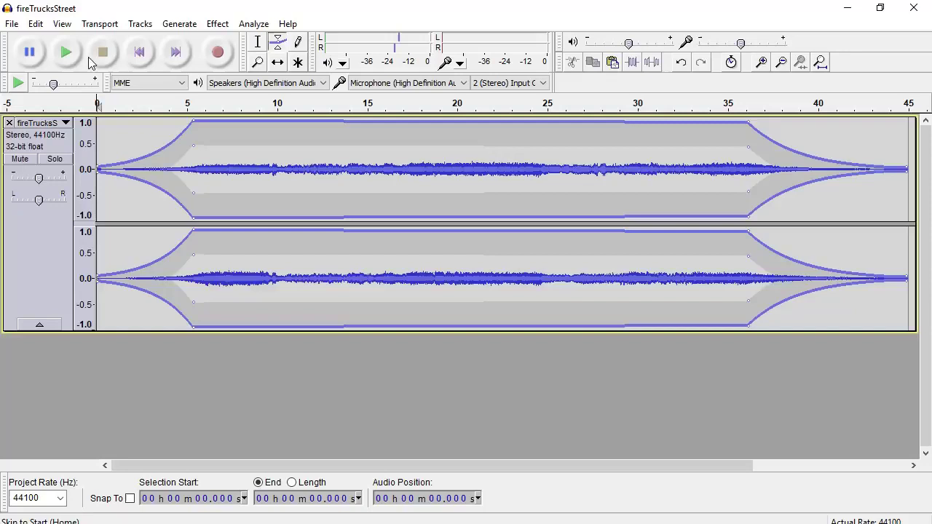
pyautogui.click(65, 58)
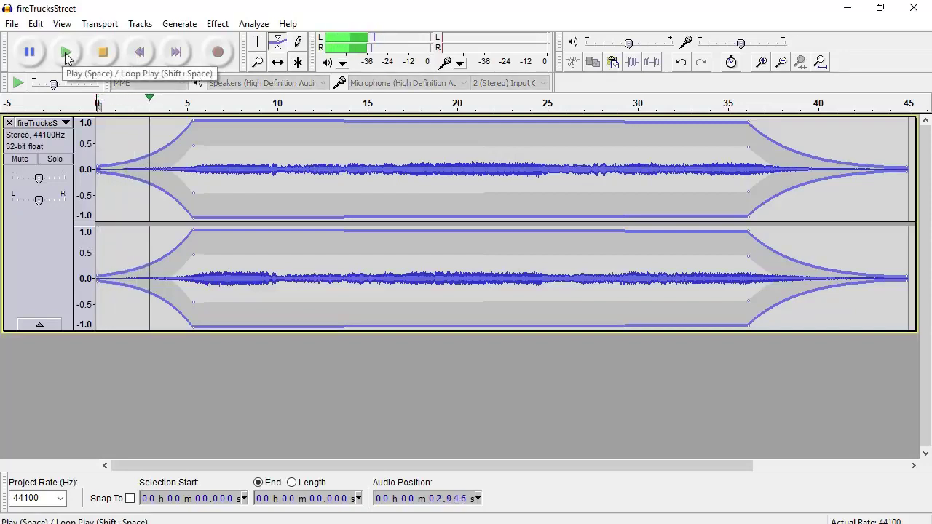
pyautogui.click(105, 61)
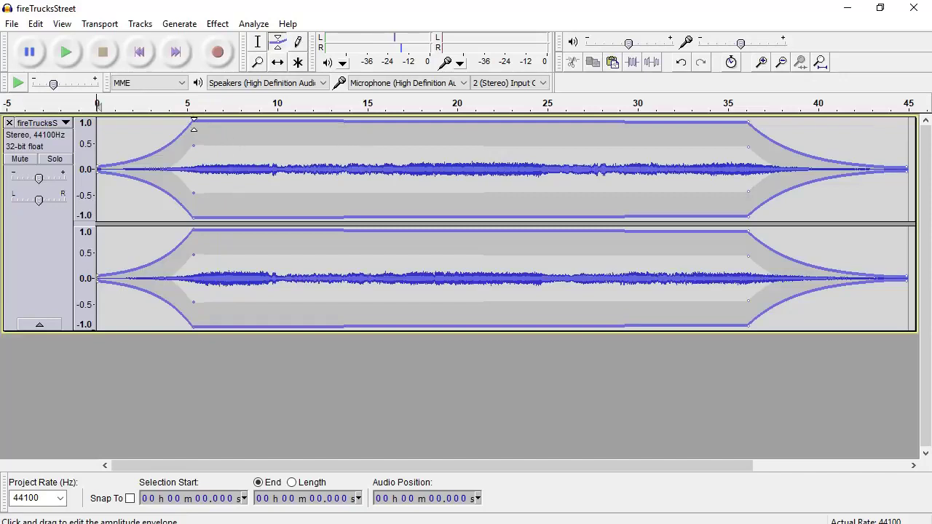
# Drag the 5 s and 36 s envelope points off the track to flatten the fireTrucksStreet volume.
pyautogui.moveTo(193, 122); pyautogui.dragTo(100, 122)
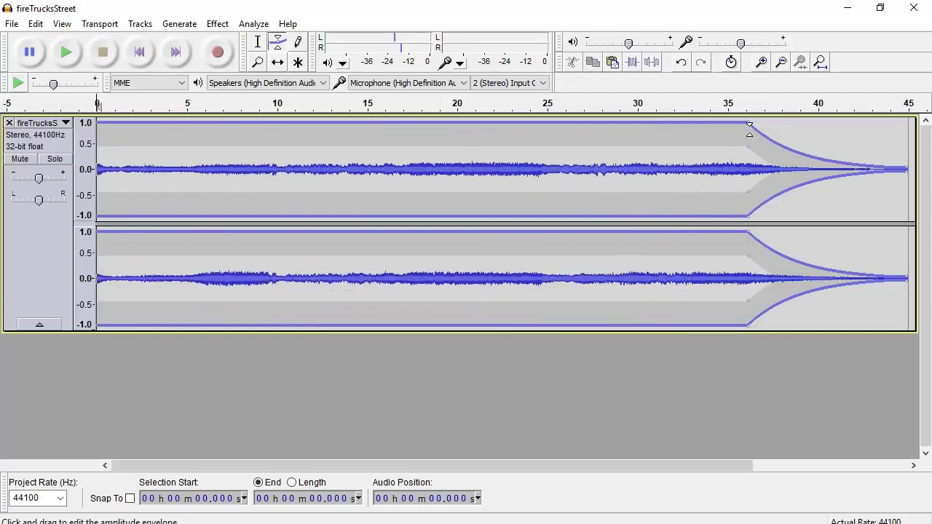
pyautogui.moveTo(746, 125); pyautogui.dragTo(907, 94)
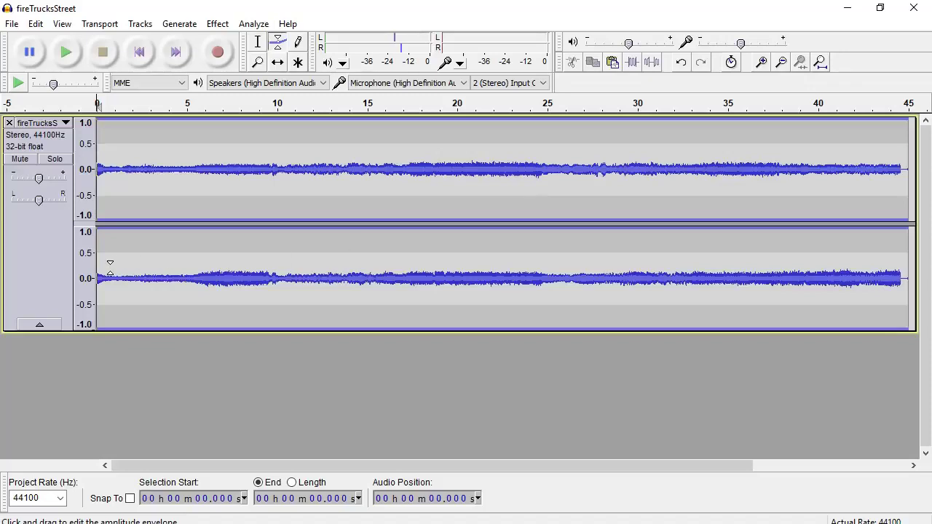